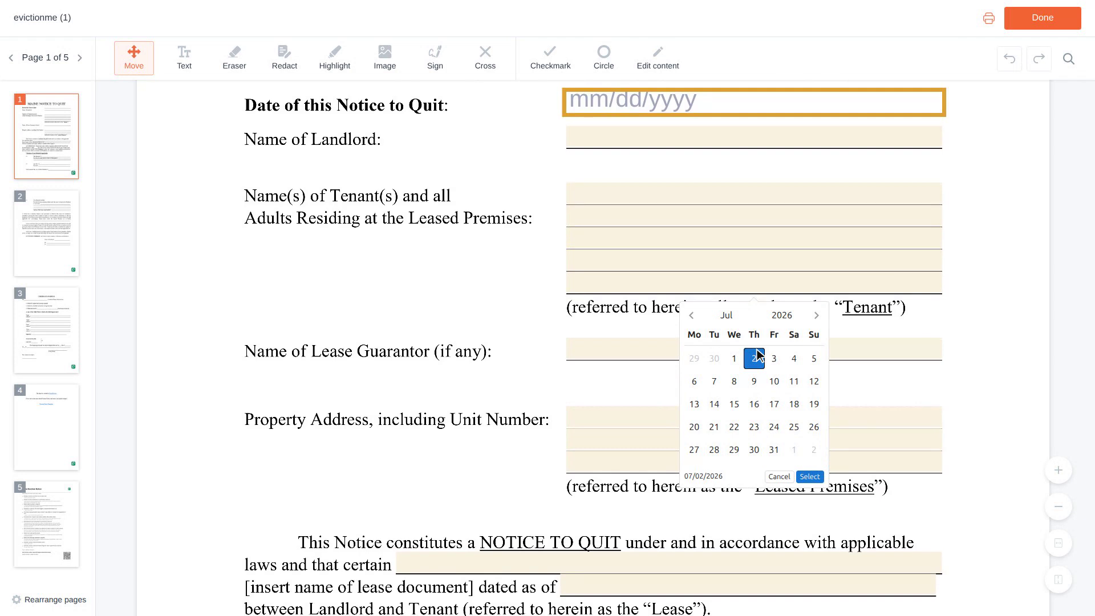
# Scroll down the eviction notice while the July 2026 calendar shows 07/02/2026 picked
pyautogui.scroll(-1, 756, 355)
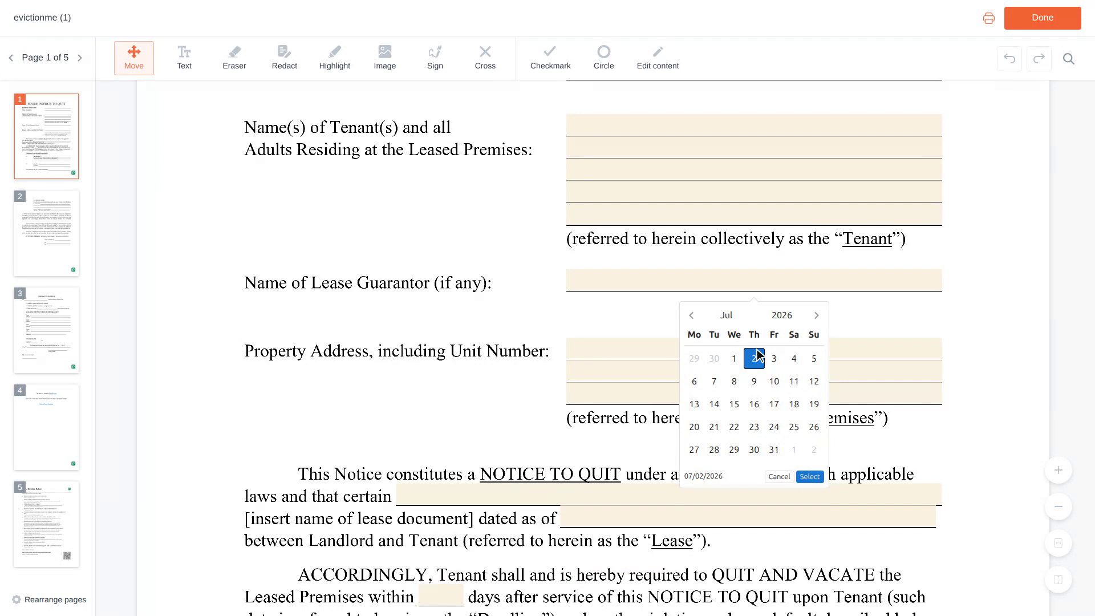
pyautogui.scroll(-1, 757, 355)
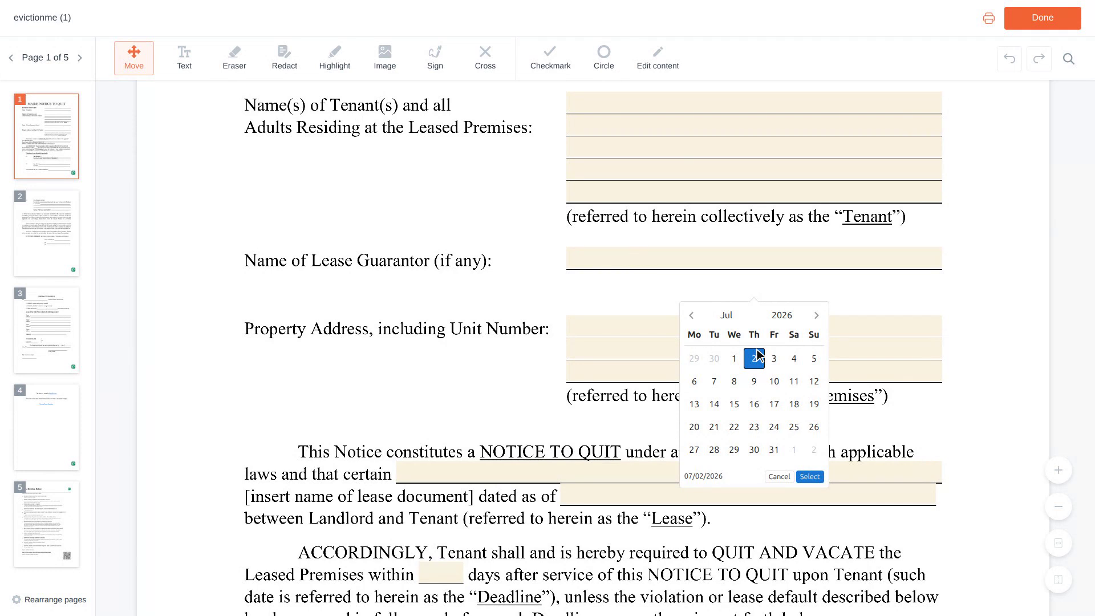
pyautogui.scroll(-2, 759, 355)
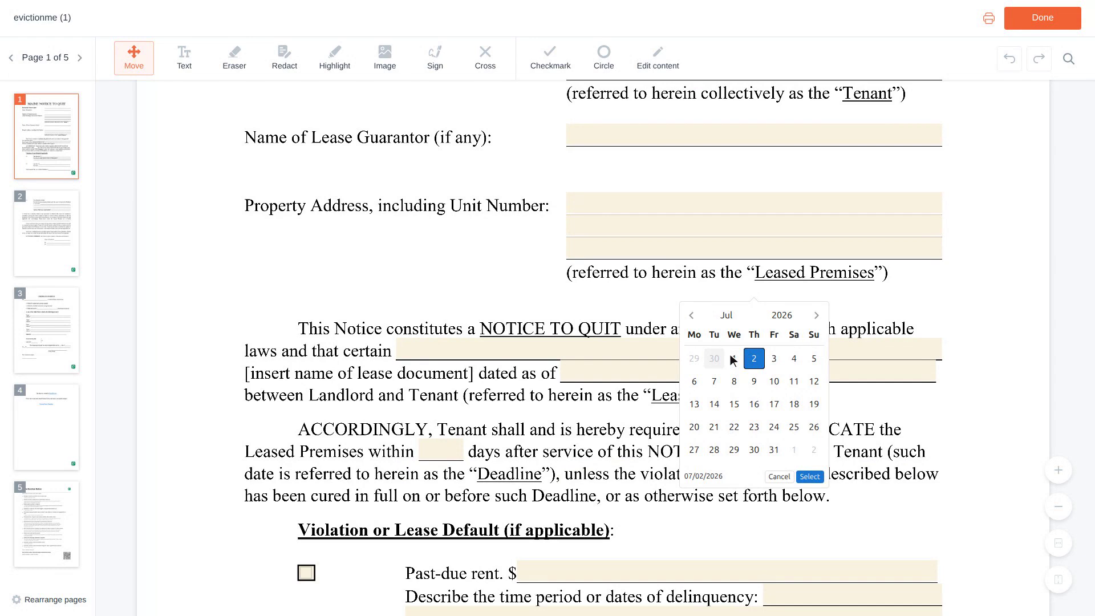
# Name the lease document 'Residential Lease Agreement'
pyautogui.click(674, 351)
pyautogui.write('Residential')
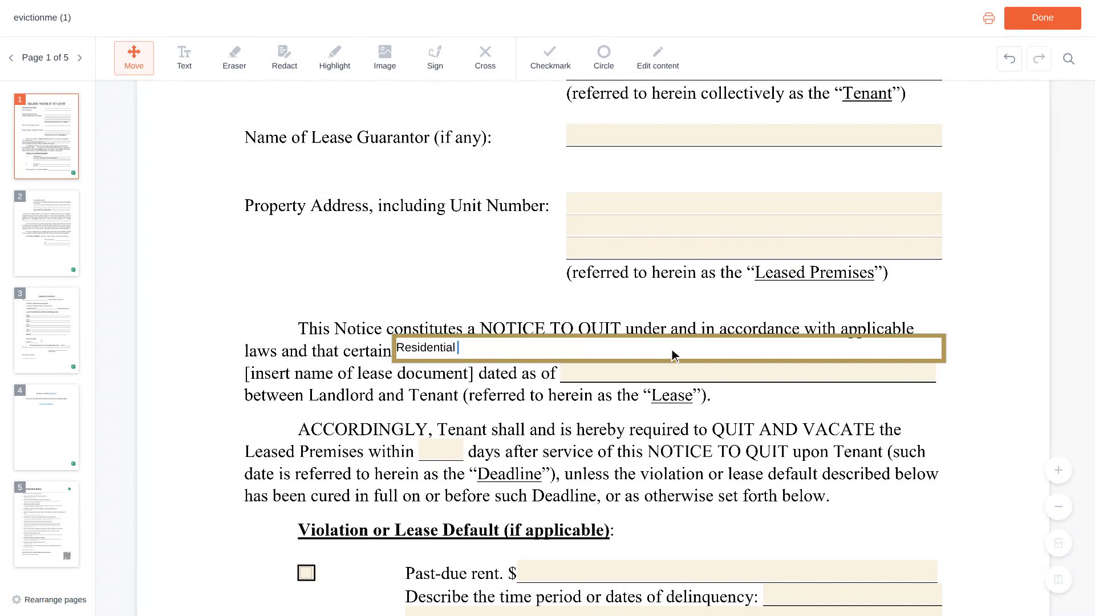
pyautogui.write('Lease')
pyautogui.write(' Agreeme')
pyautogui.write('nt')
pyautogui.scroll(-1, 671, 349)
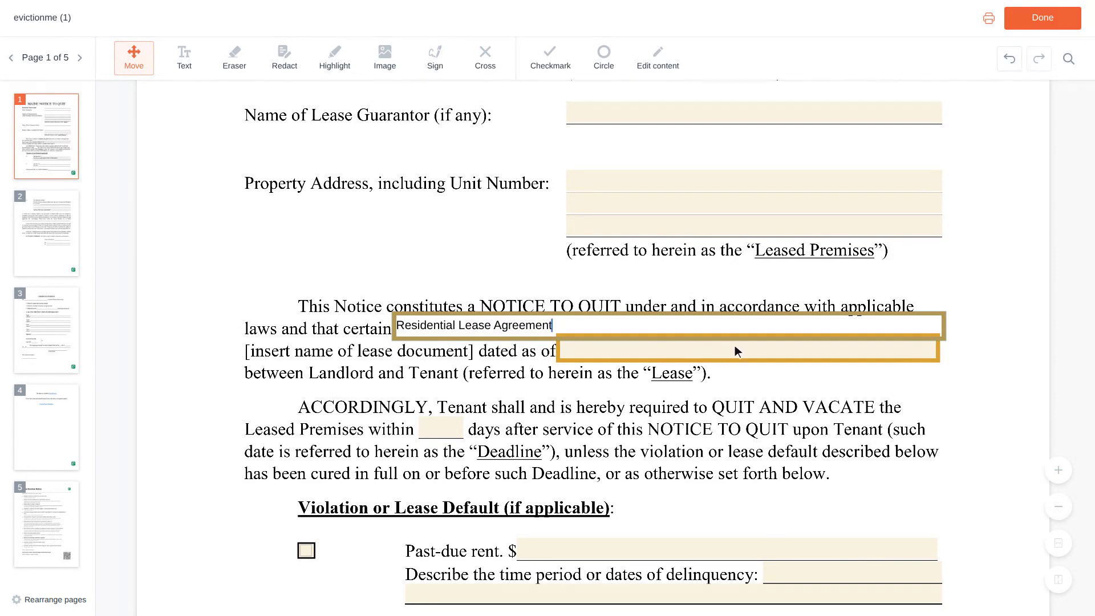
# Enter 06/01/2023 as the lease's 'dated as of' date
pyautogui.click(749, 348)
pyautogui.write('0')
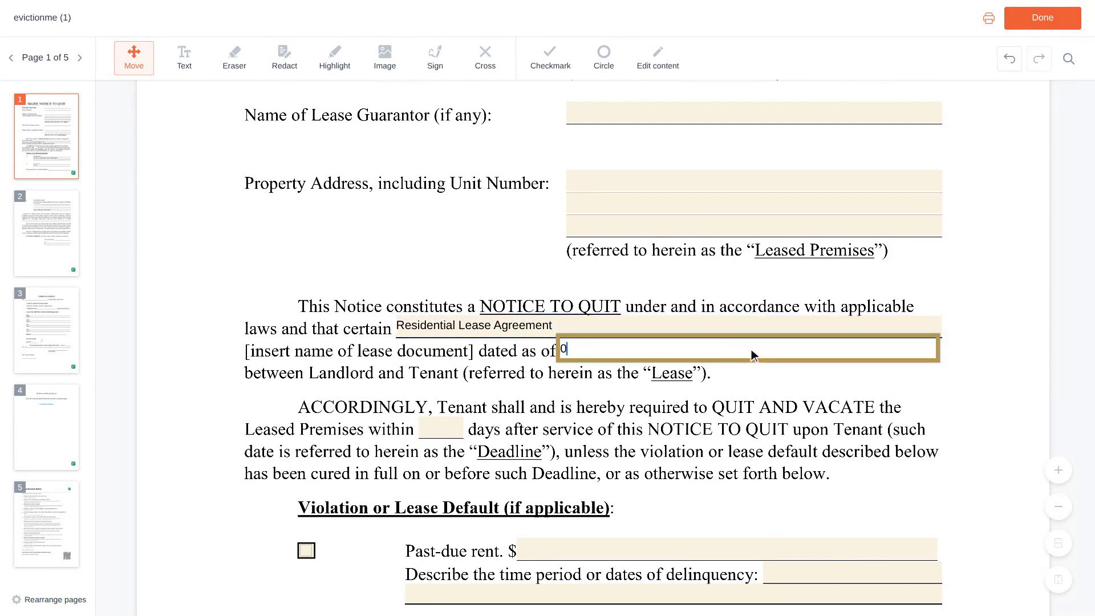
pyautogui.write('6/01/2023')
pyautogui.scroll(-3, 751, 349)
pyautogui.scroll(-1, 751, 350)
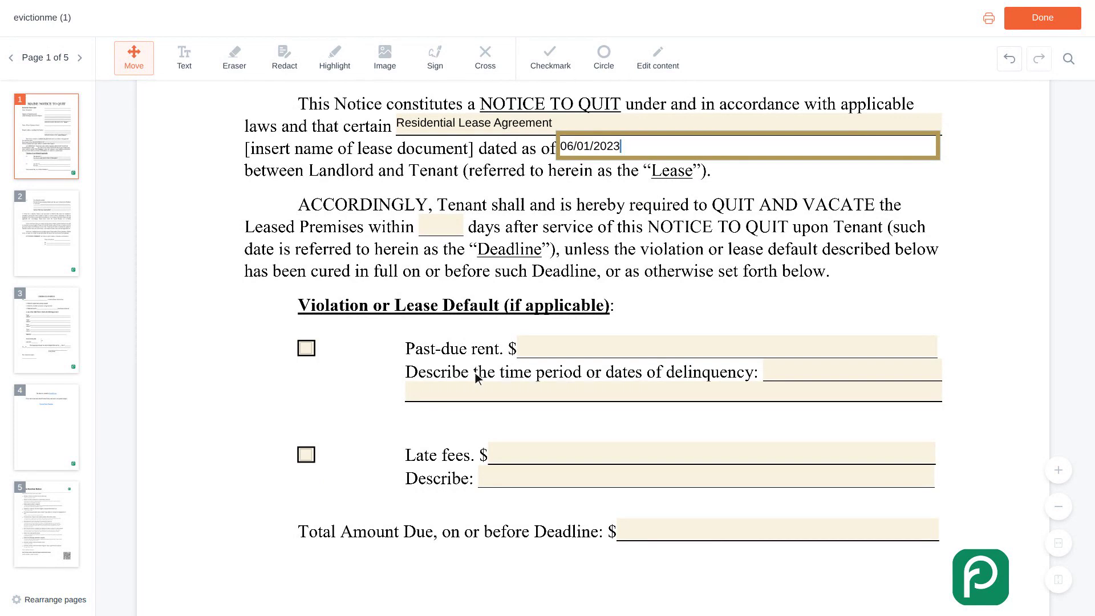
# Check the Past-due rent violation and enter its amount of 1,200
pyautogui.click(312, 351)
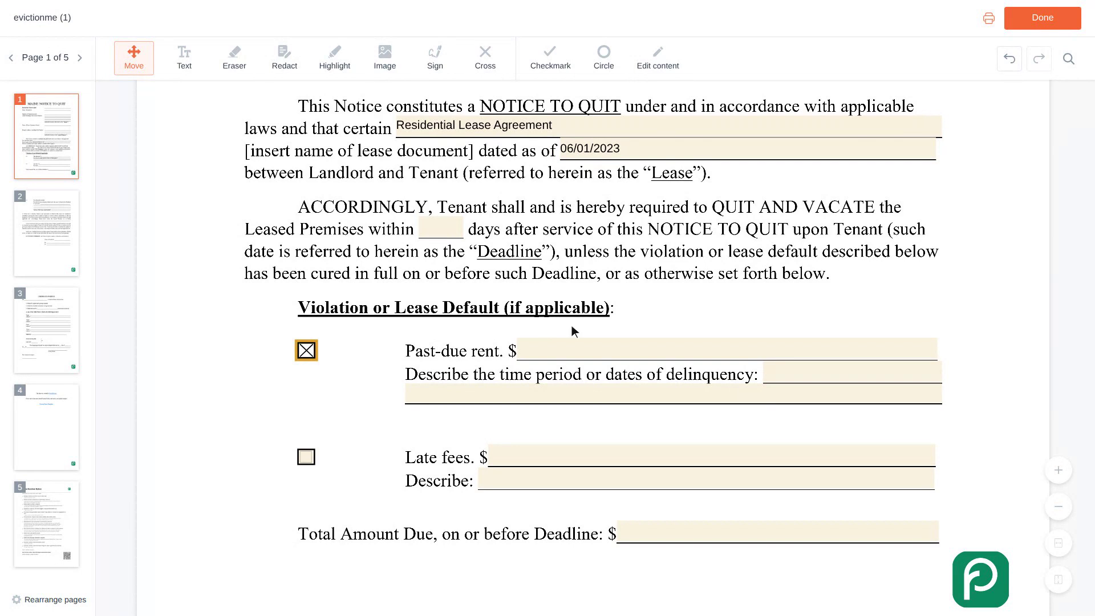
pyautogui.click(729, 350)
pyautogui.write('1,200')
pyautogui.scroll(-1, 730, 349)
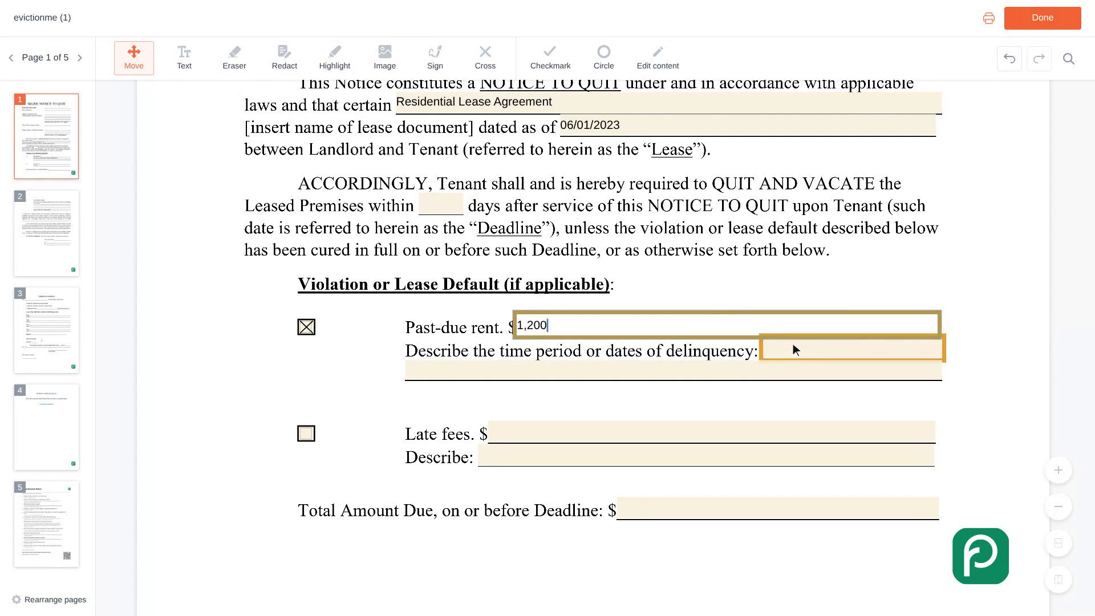
# Describe the delinquency period as 'February 2024 rent, due on the first'
pyautogui.click(854, 350)
pyautogui.write('February 2024')
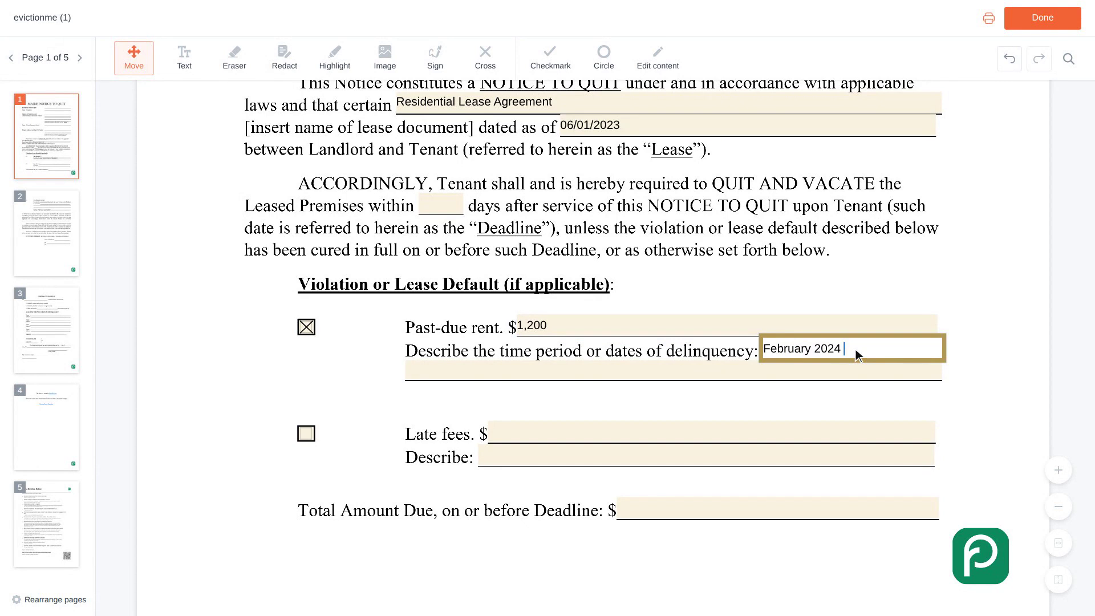
pyautogui.write(' rent, due on the first')
pyautogui.scroll(-2, 856, 349)
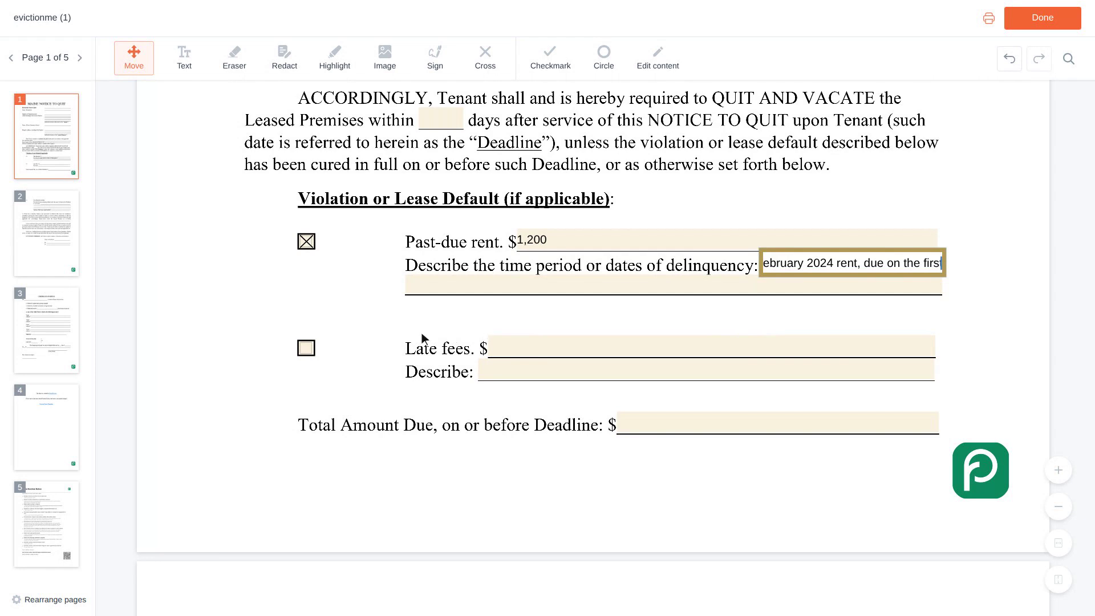
# Check Late fees with an amount of 50 and set the Total Amount Due to 1,250
pyautogui.click(312, 349)
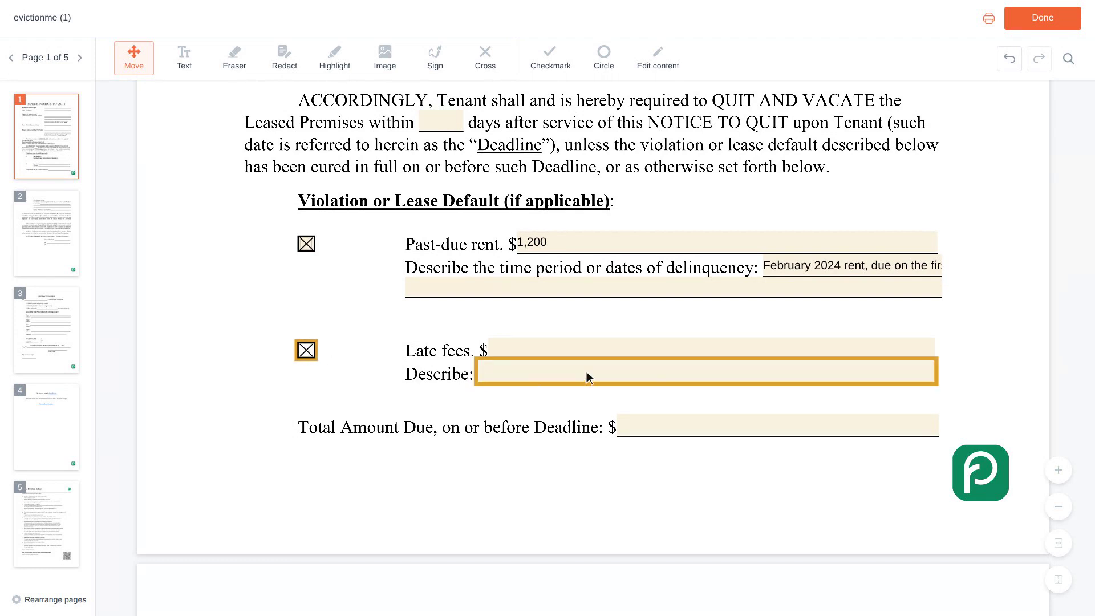
pyautogui.click(714, 349)
pyautogui.write('5')
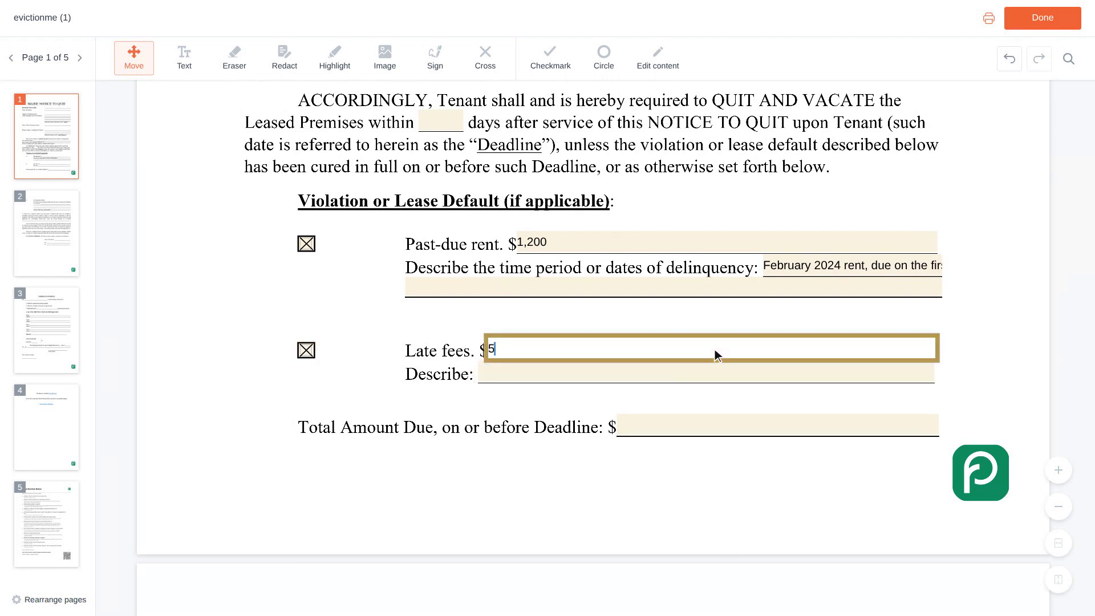
pyautogui.write('0')
pyautogui.scroll(-1, 714, 355)
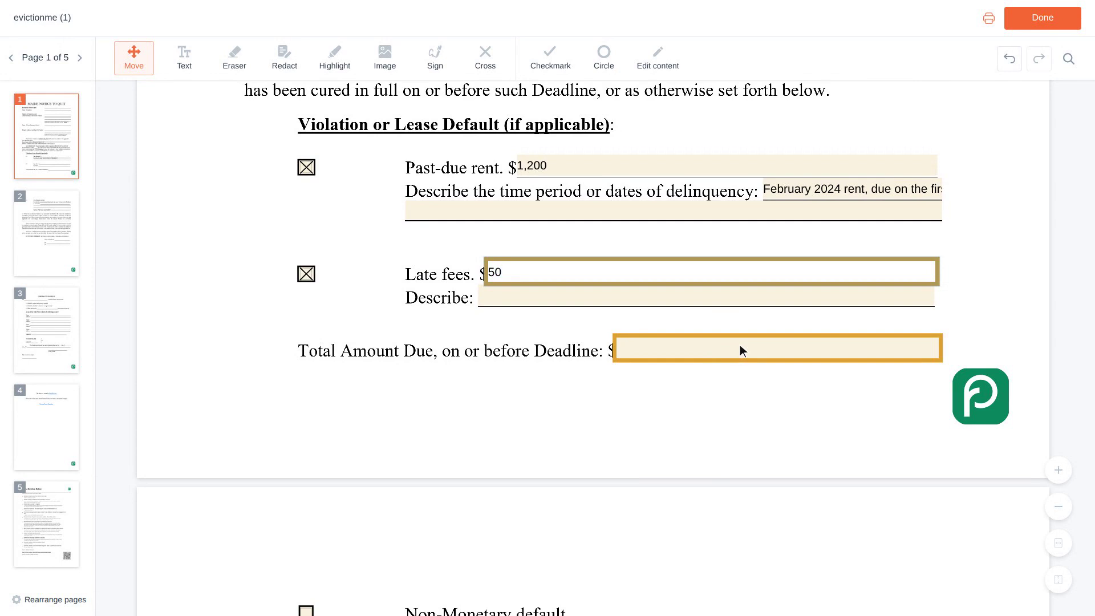
pyautogui.click(780, 349)
pyautogui.write('1,250')
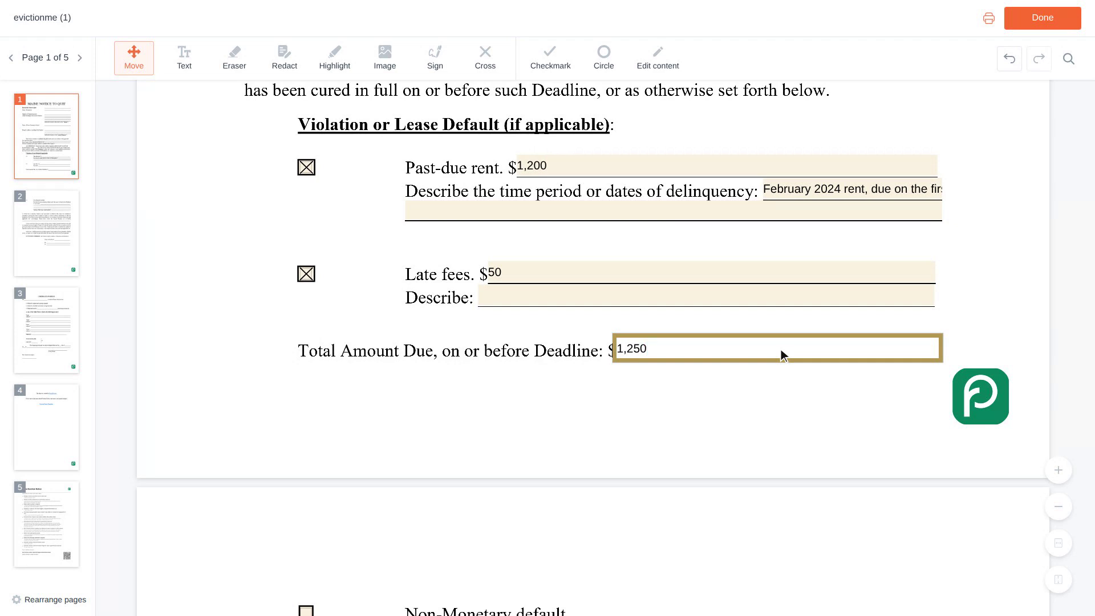
# Enter the landlord's name in Name of Landlord and By, and 'Owner' in Its
pyautogui.press('Tab')
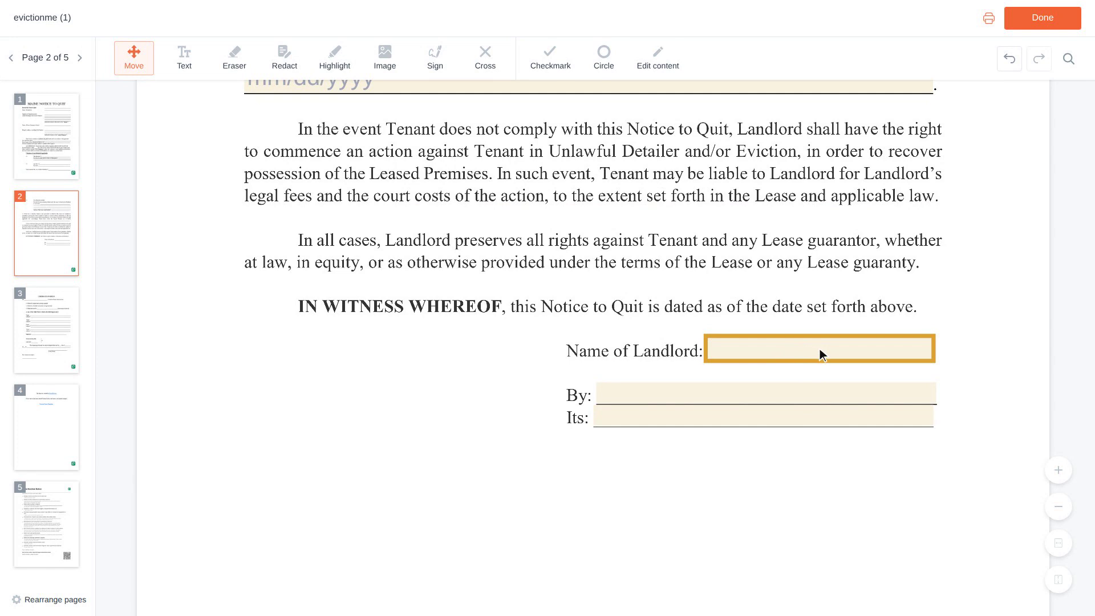
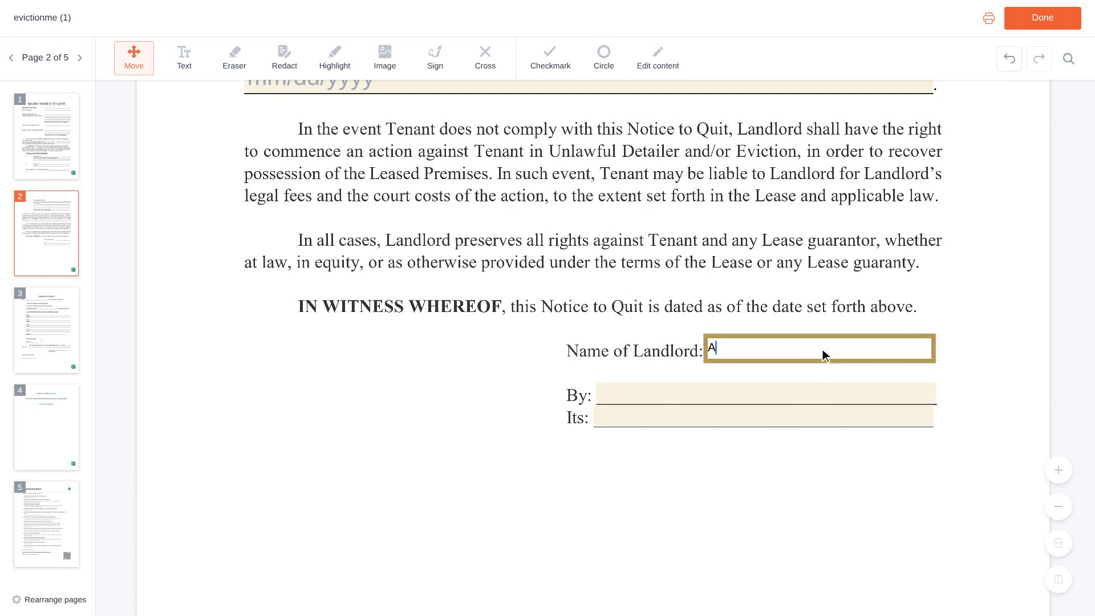
pyautogui.press('Tab')
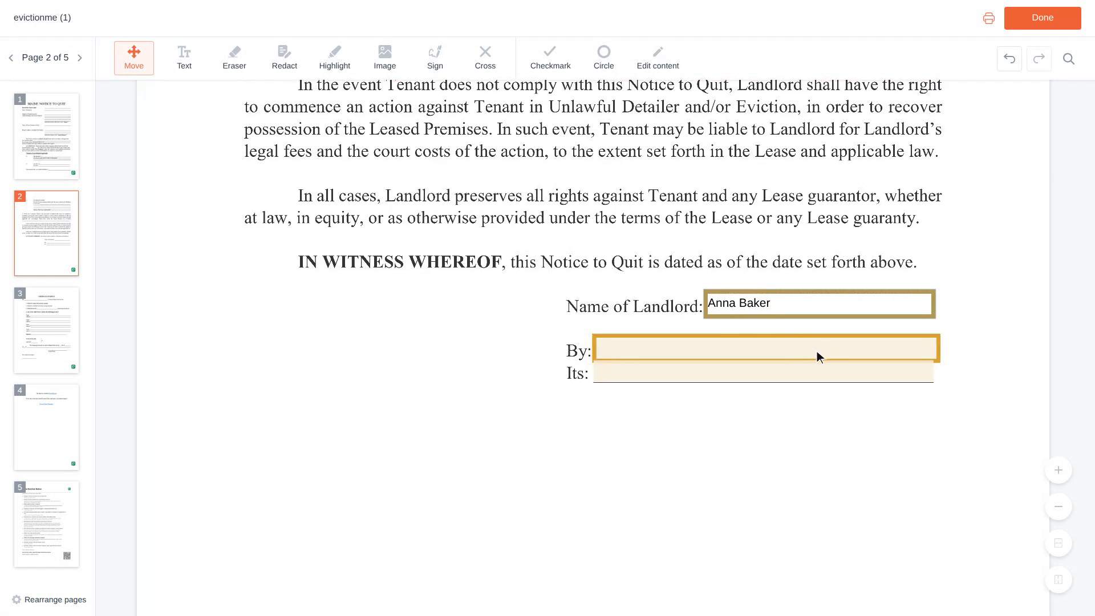
pyautogui.click(769, 349)
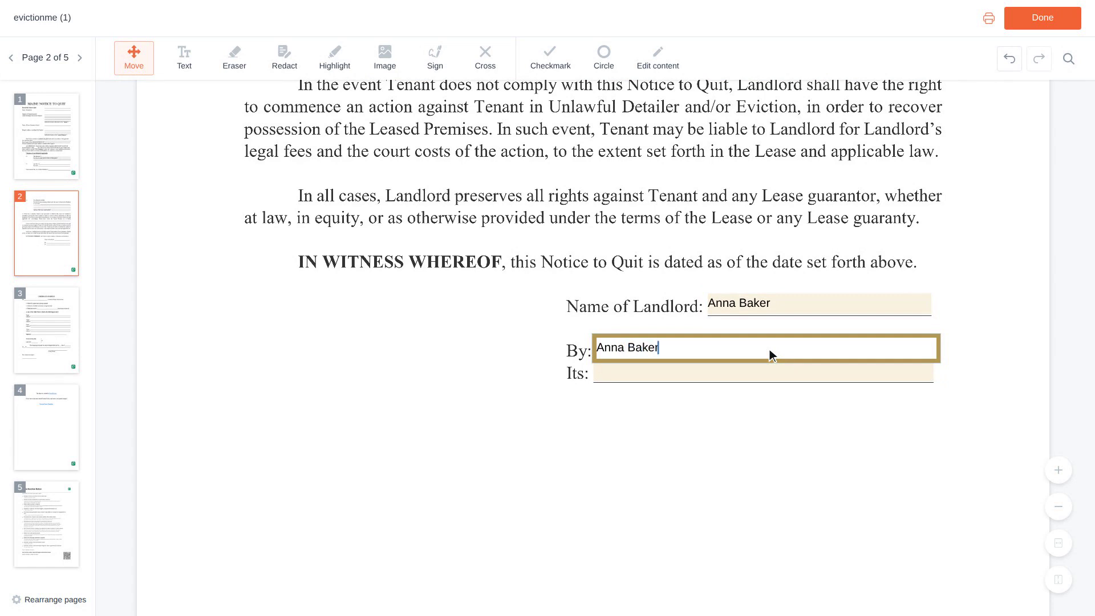
pyautogui.press('Tab')
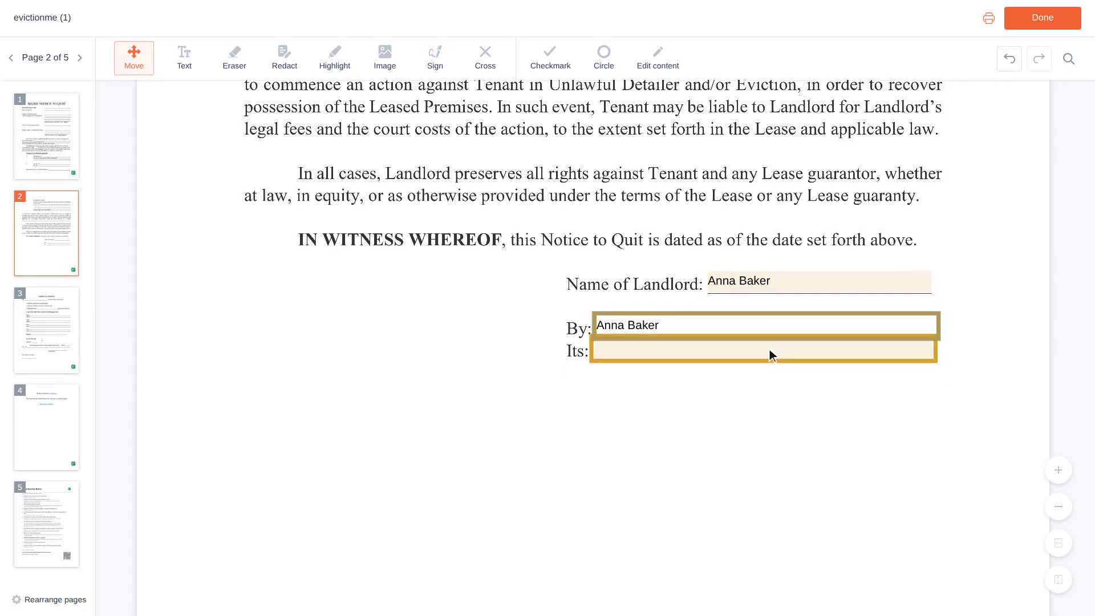
pyautogui.click(766, 349)
pyautogui.write('Owner')
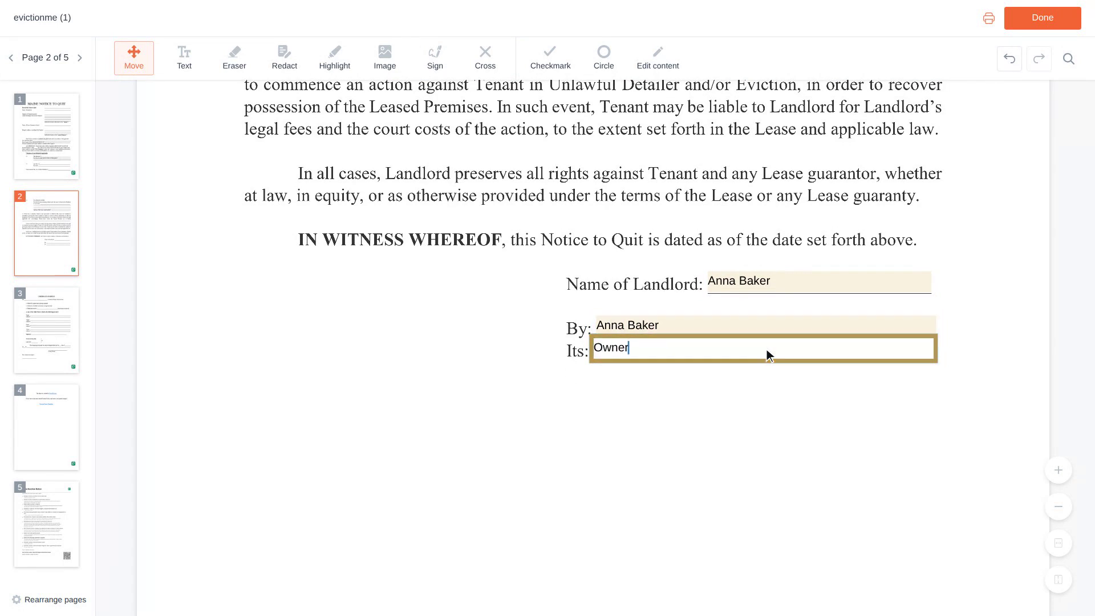